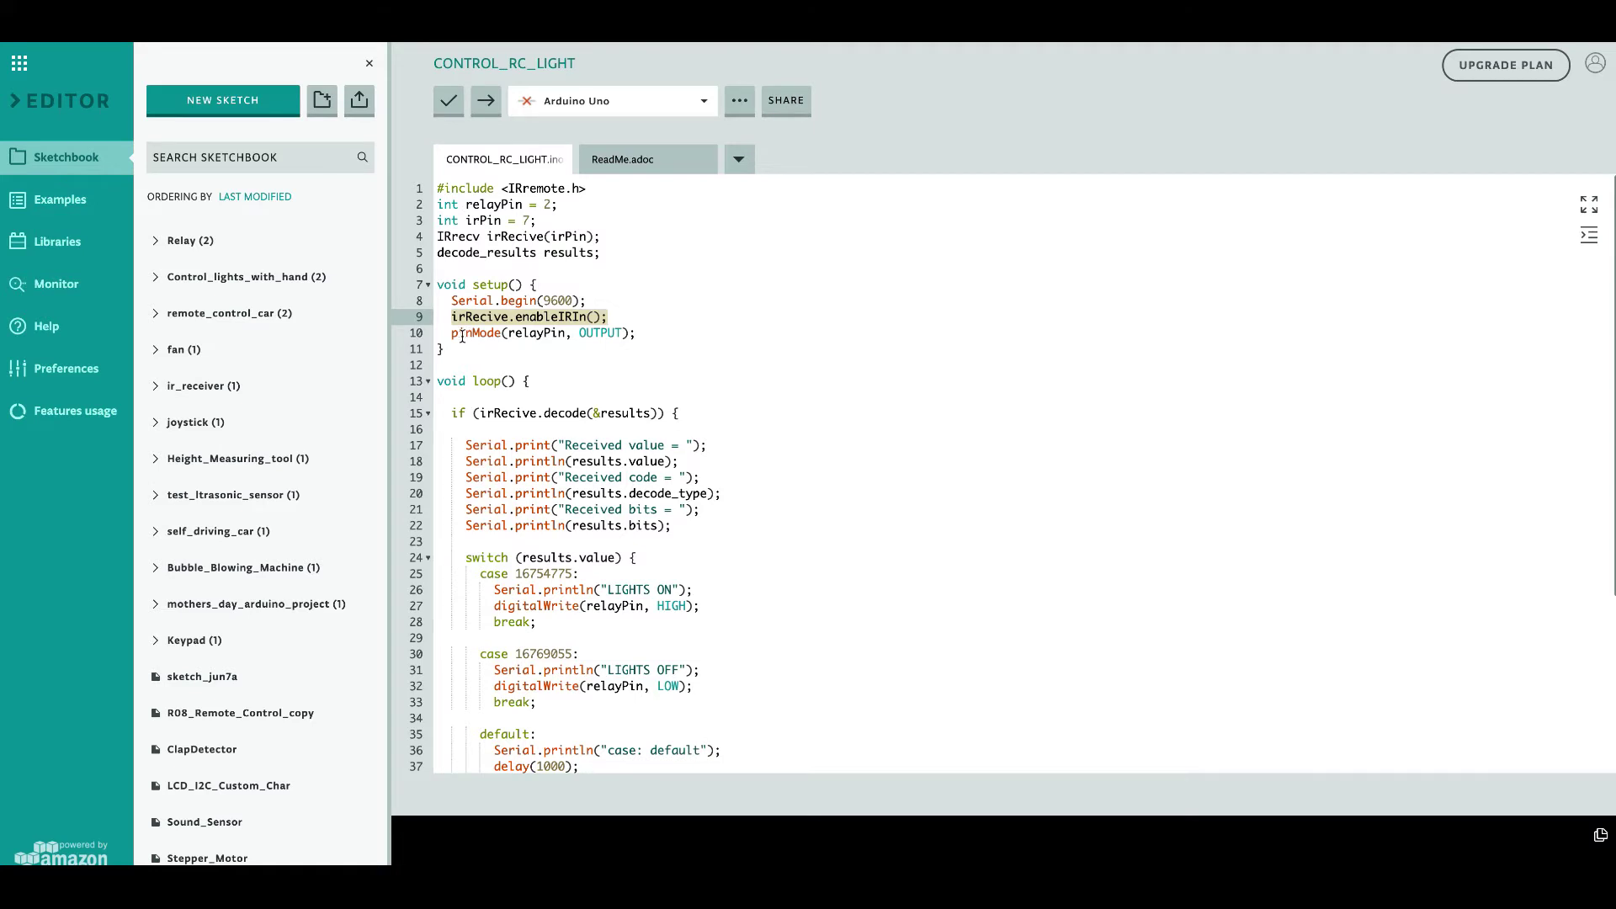
left_click_drag(450, 334, 633, 337)
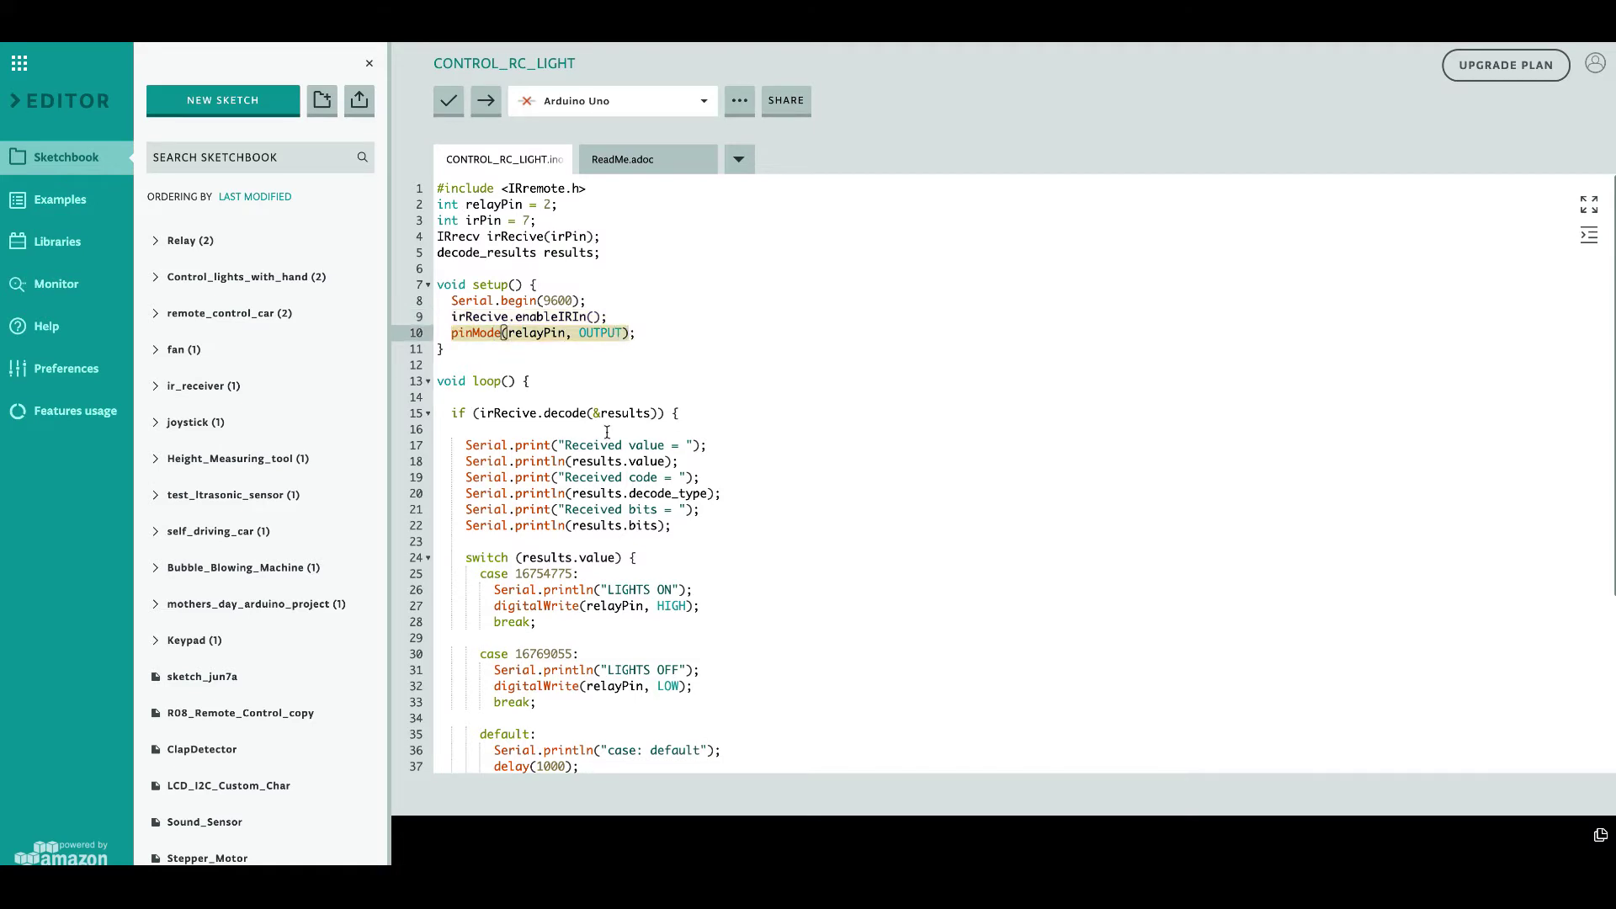
left_click(487, 382)
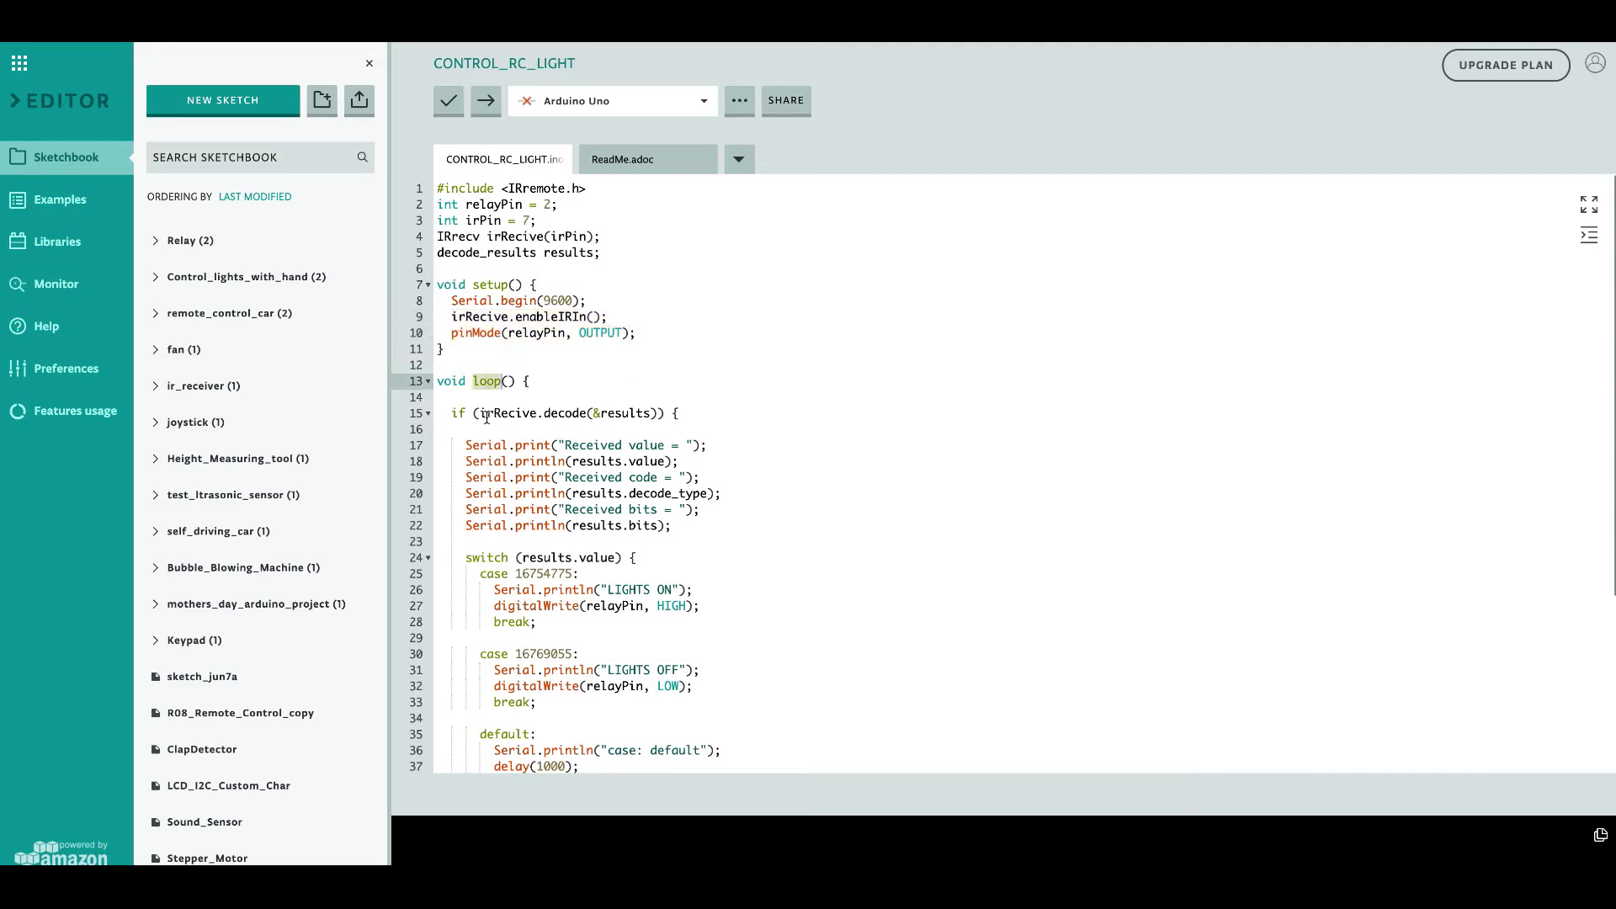
mouse_move(479, 415)
left_mouse_down()
mouse_move(624, 429)
mouse_move(651, 412)
left_mouse_up()
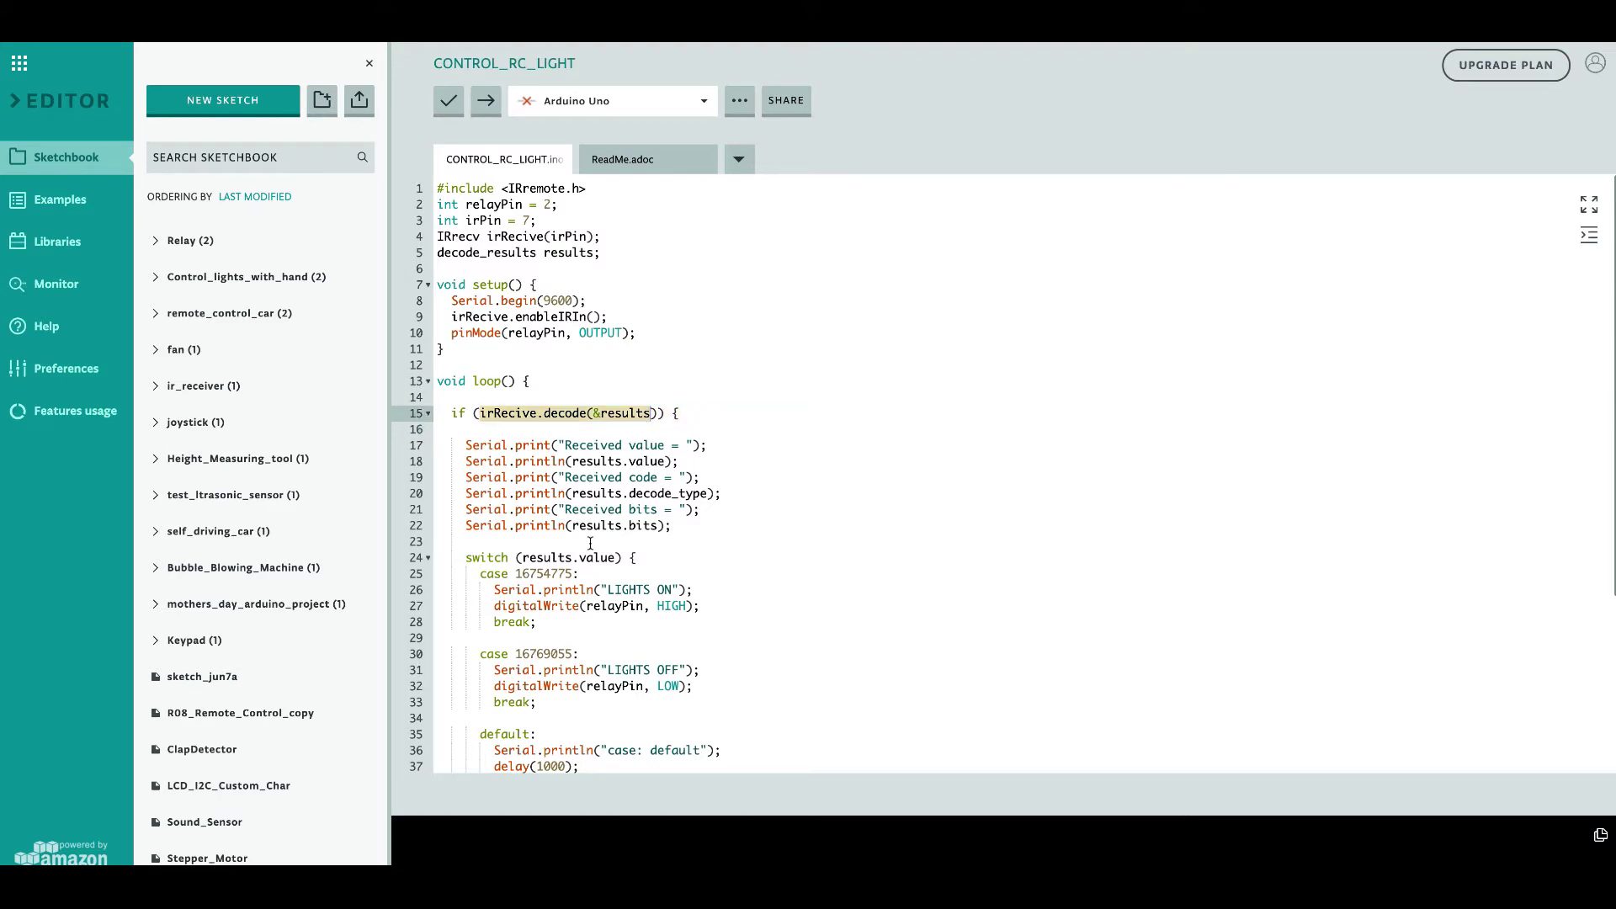
double_click(546, 577)
scroll(555, 521, "down", 5)
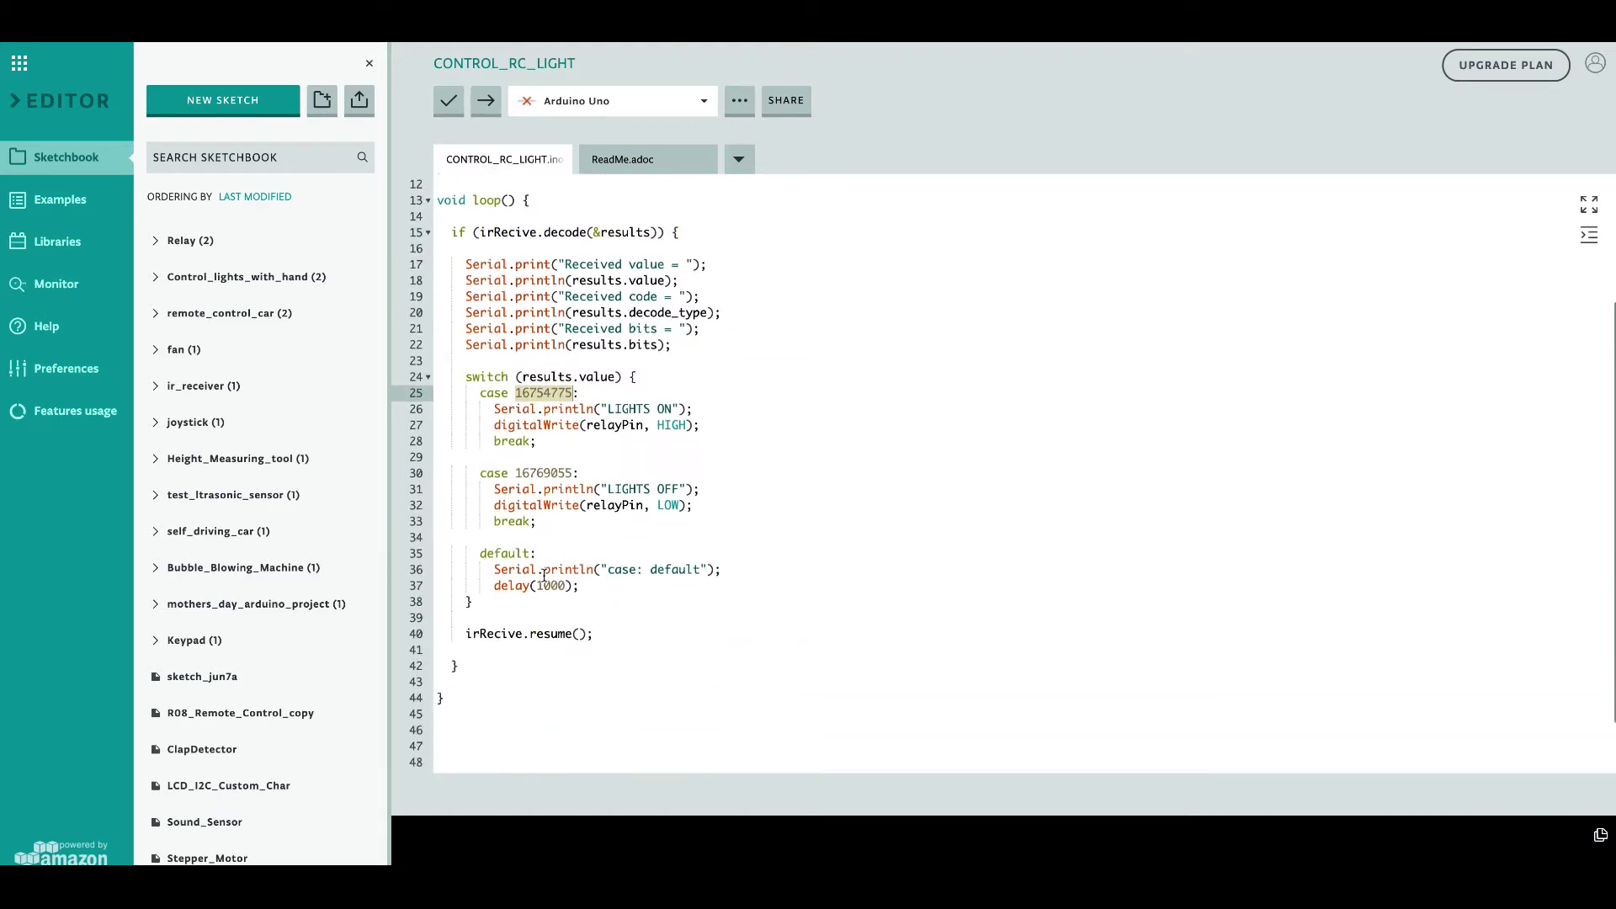
double_click(546, 456)
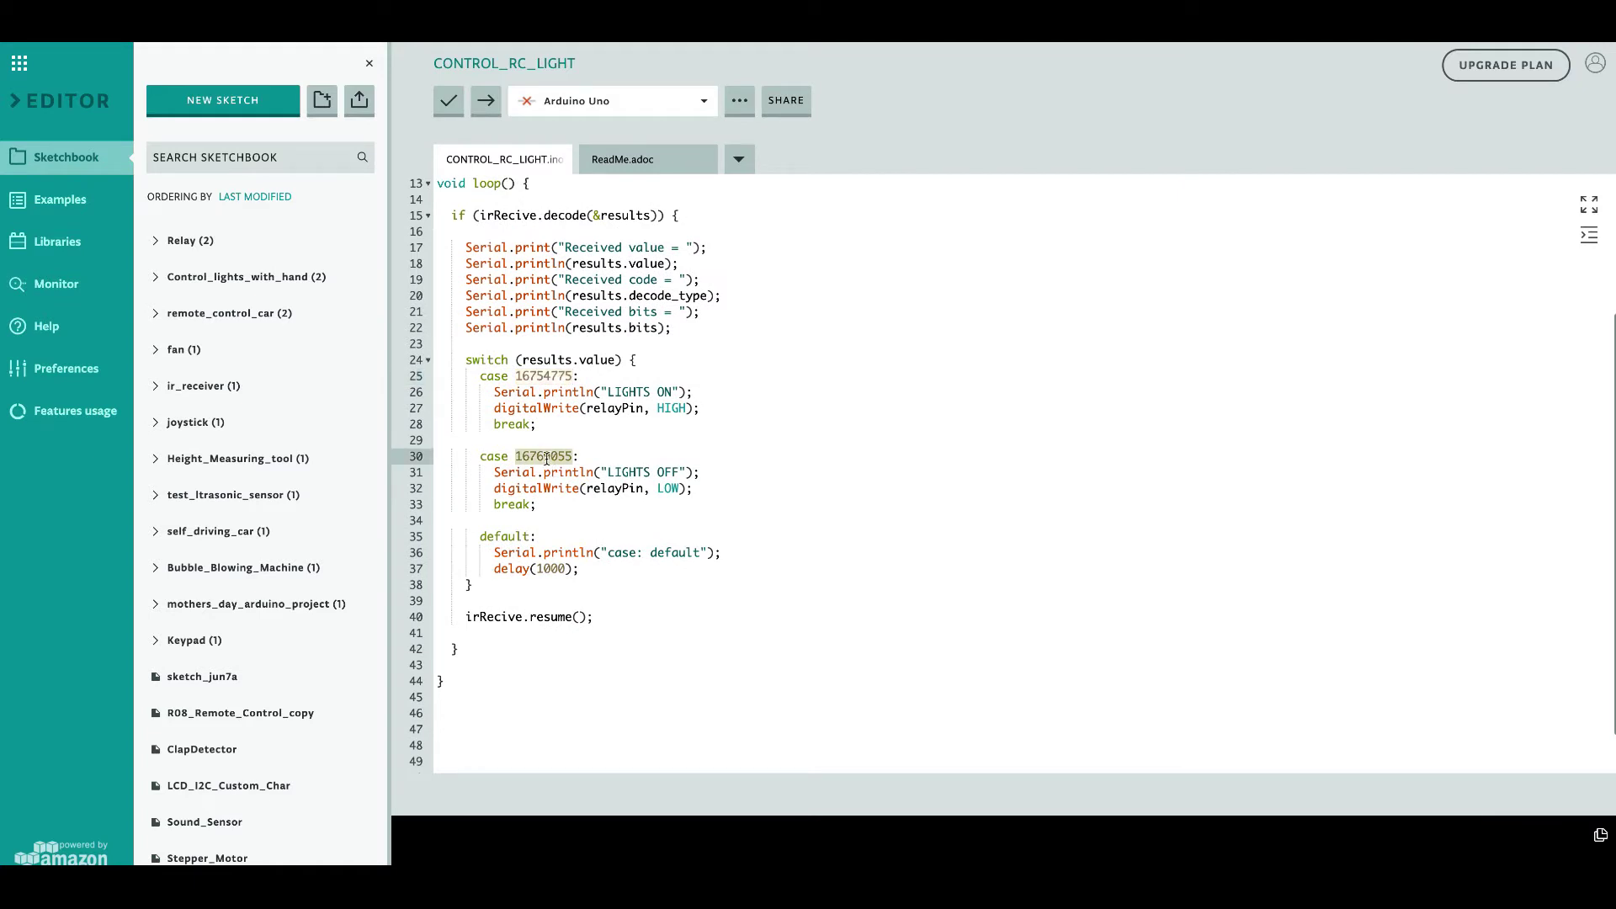
left_click(687, 365)
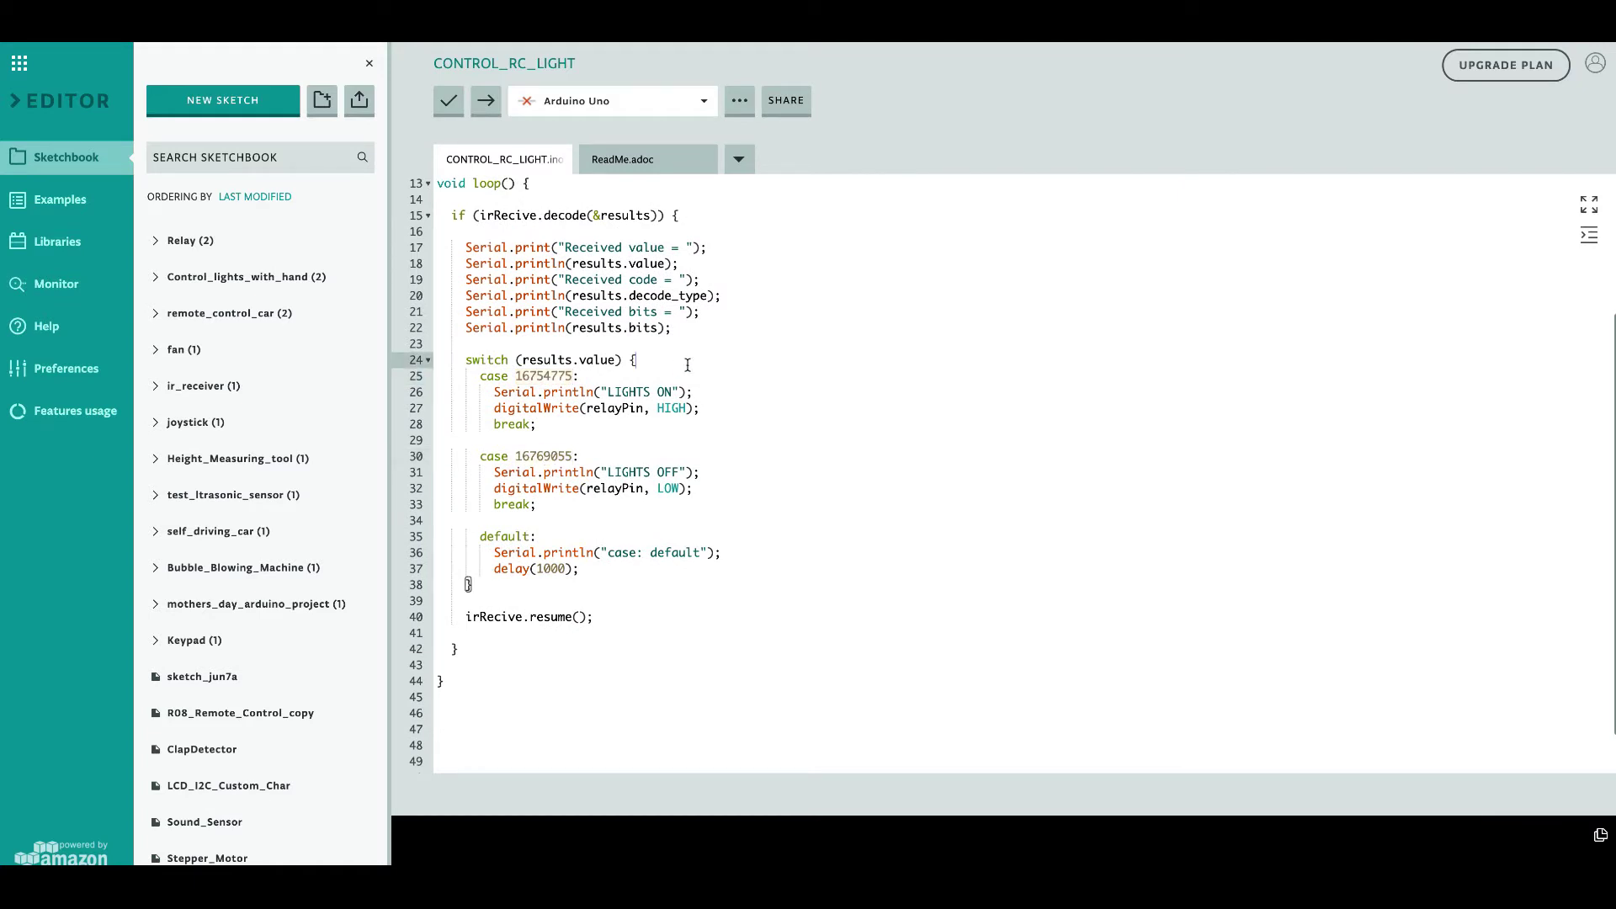
double_click(551, 373)
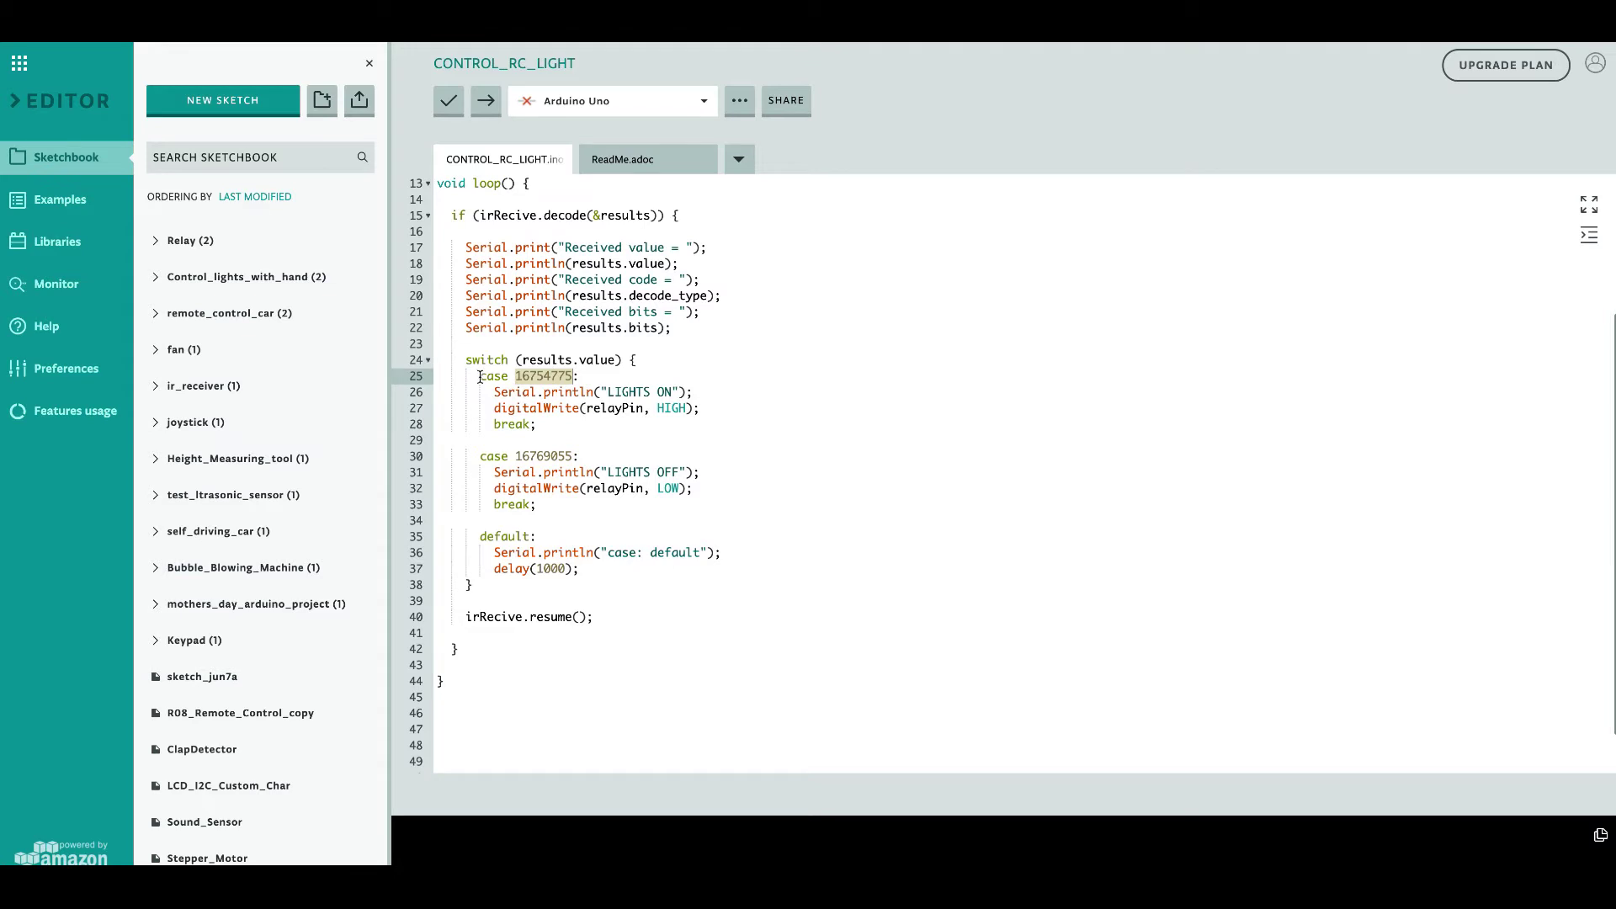
left_click_drag(479, 375, 541, 424)
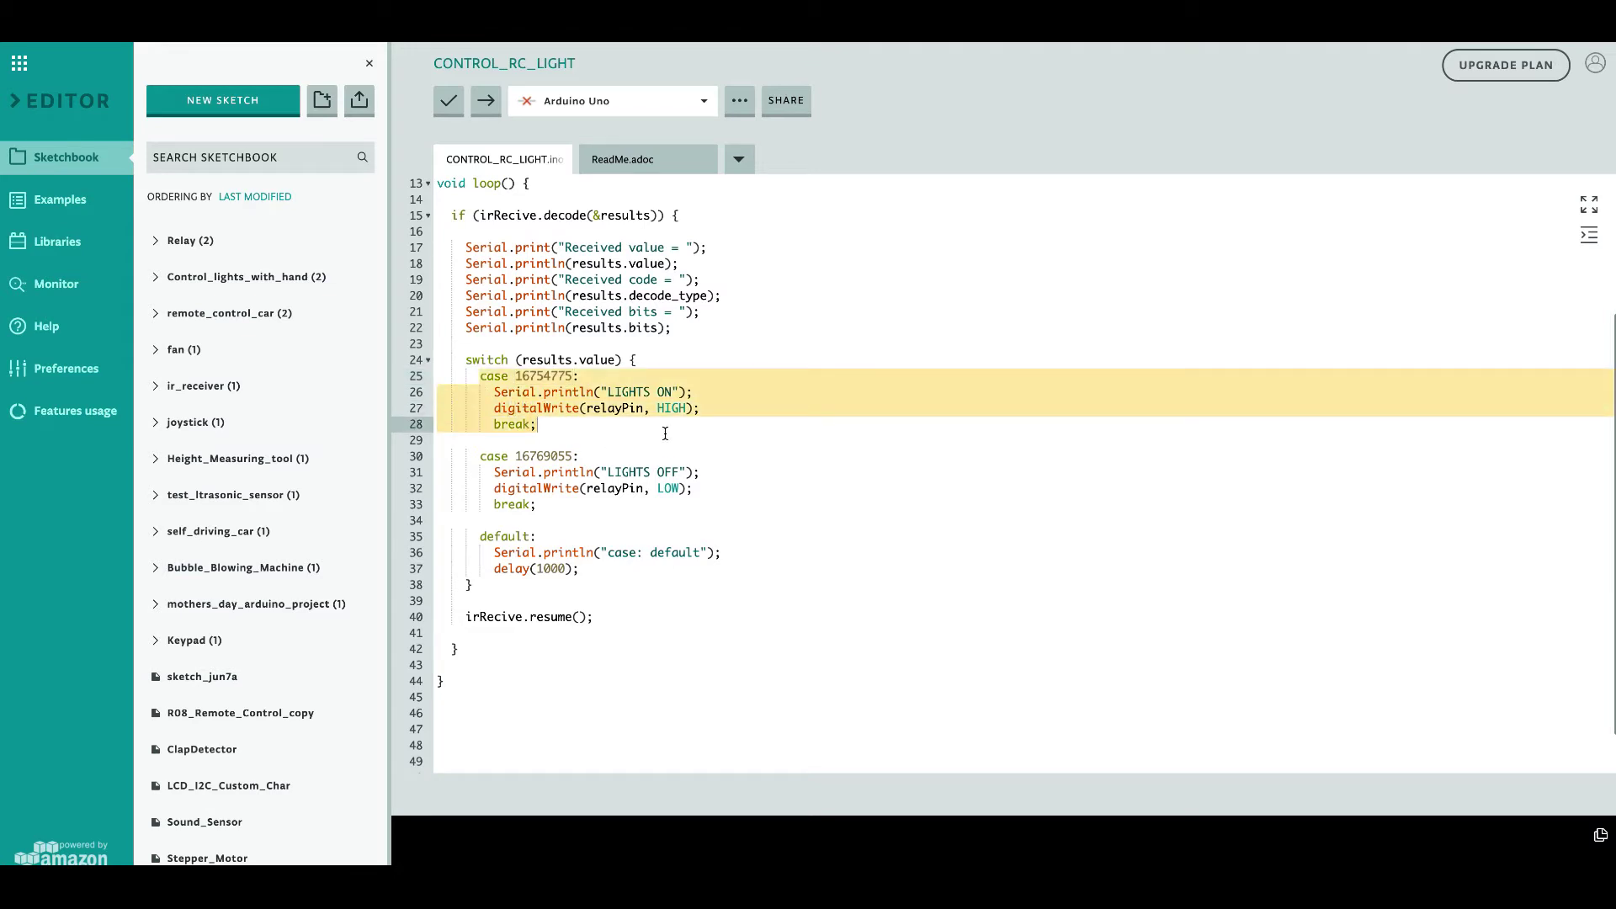
left_click(647, 409)
left_click_drag(588, 408, 688, 408)
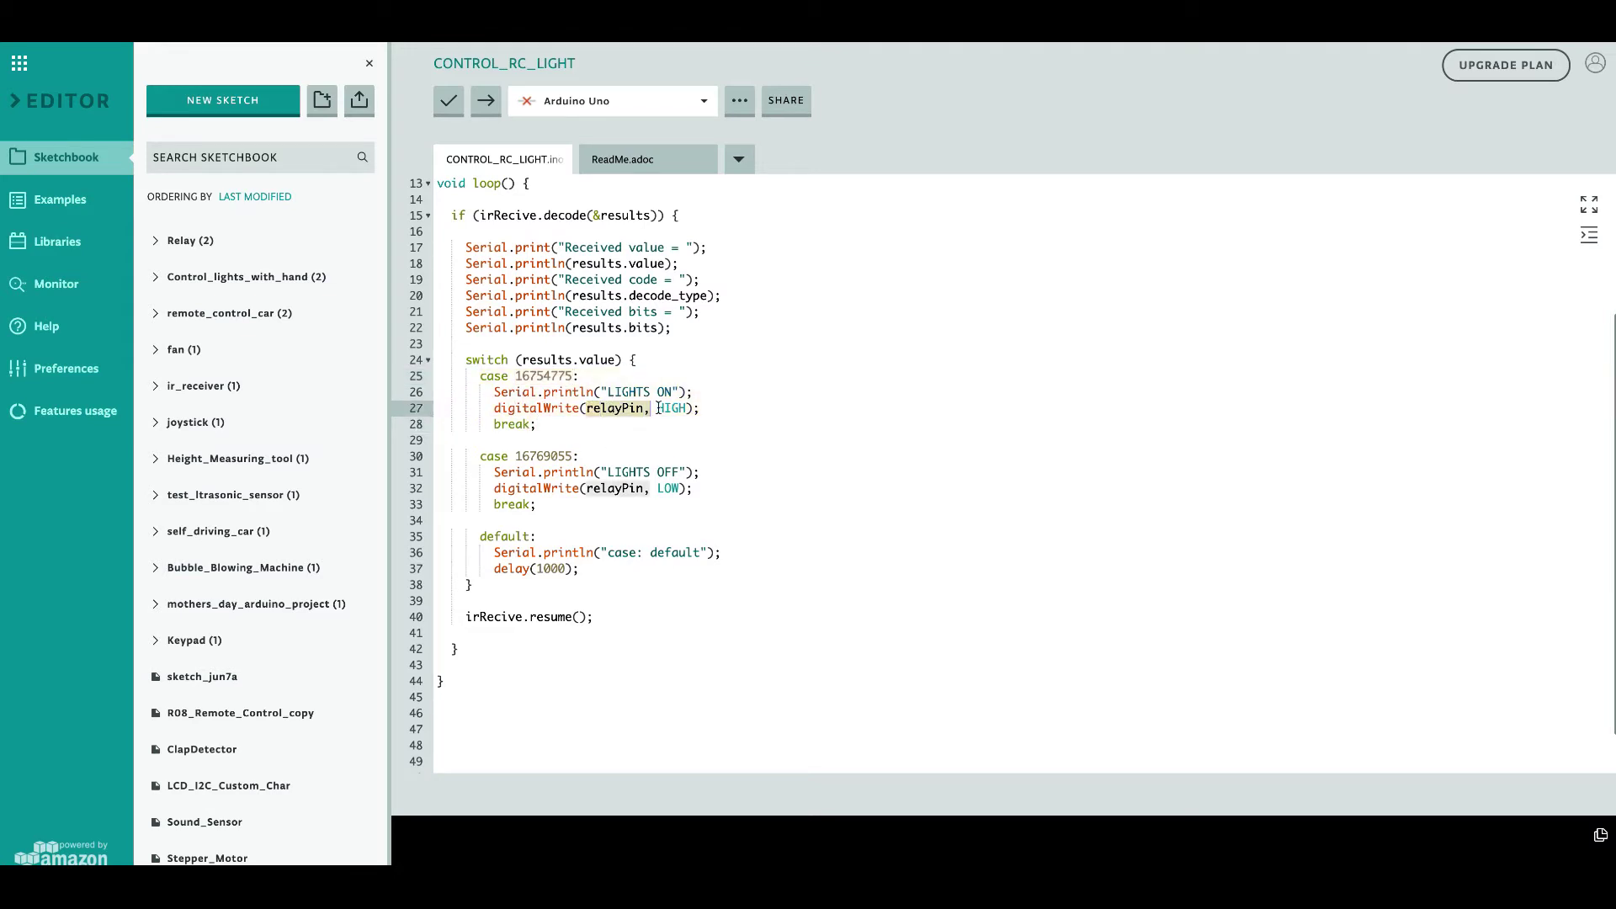
double_click(549, 455)
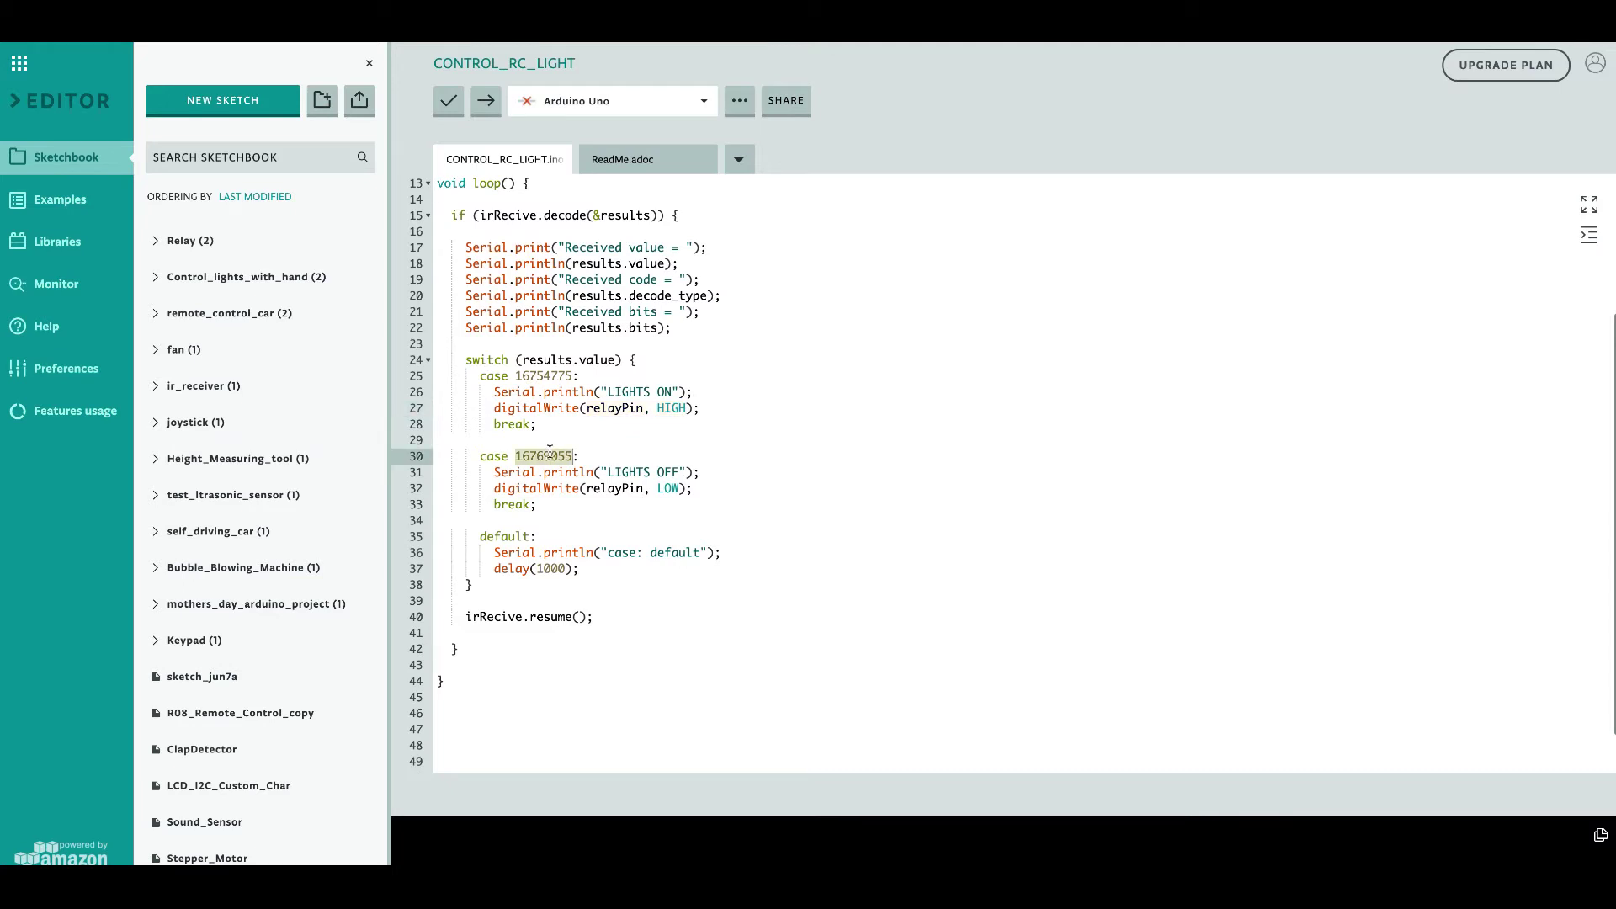
left_click_drag(495, 488, 683, 488)
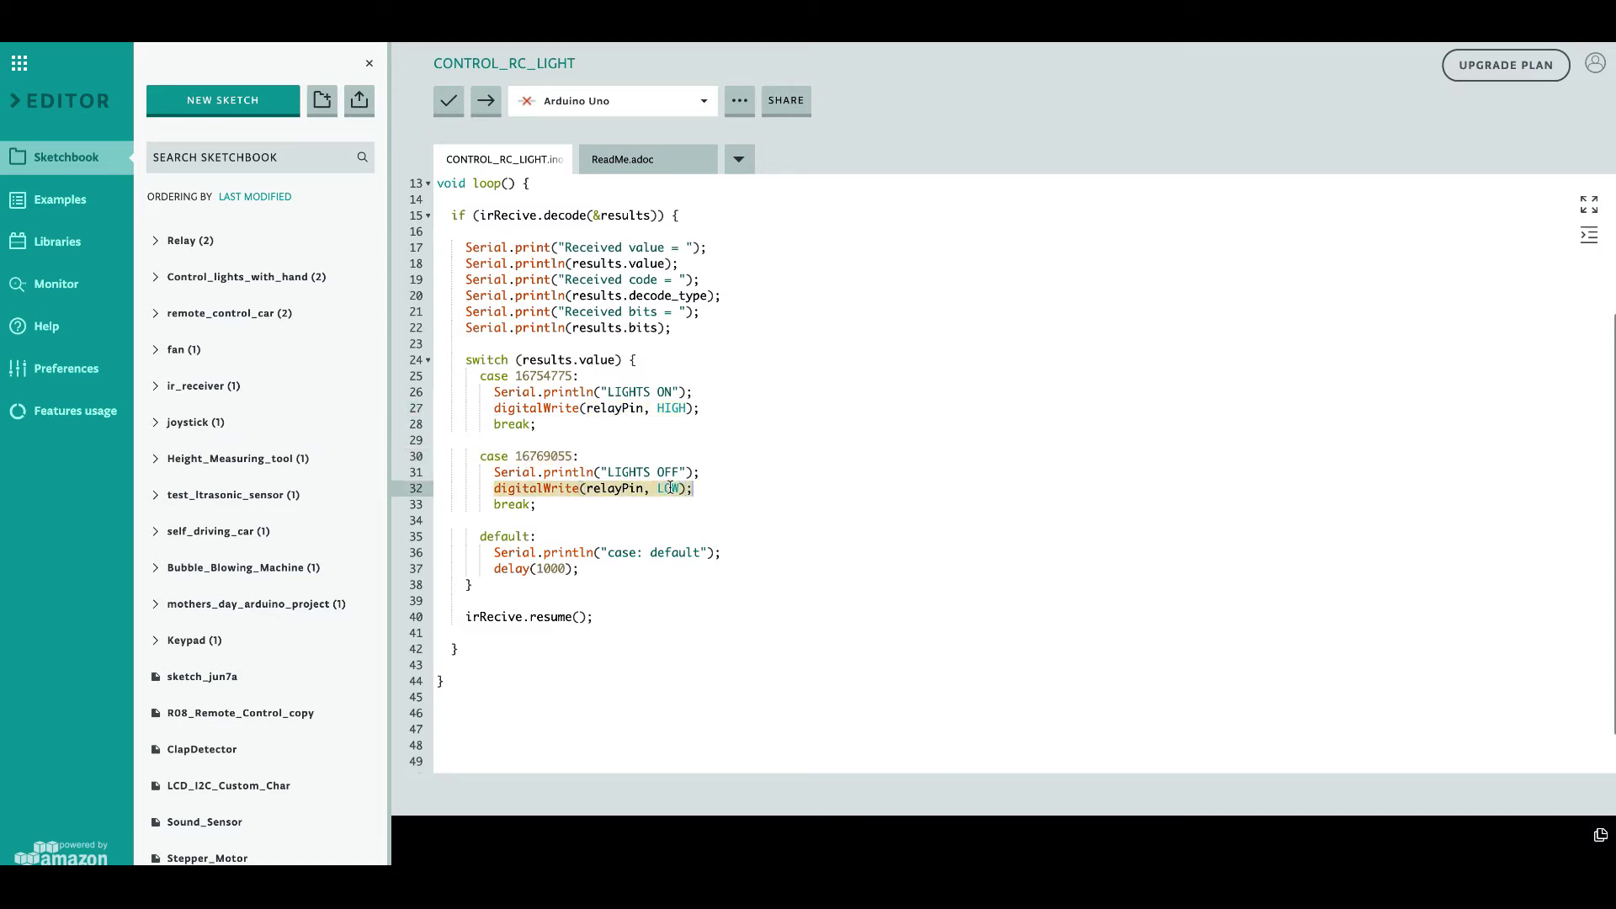
double_click(671, 488)
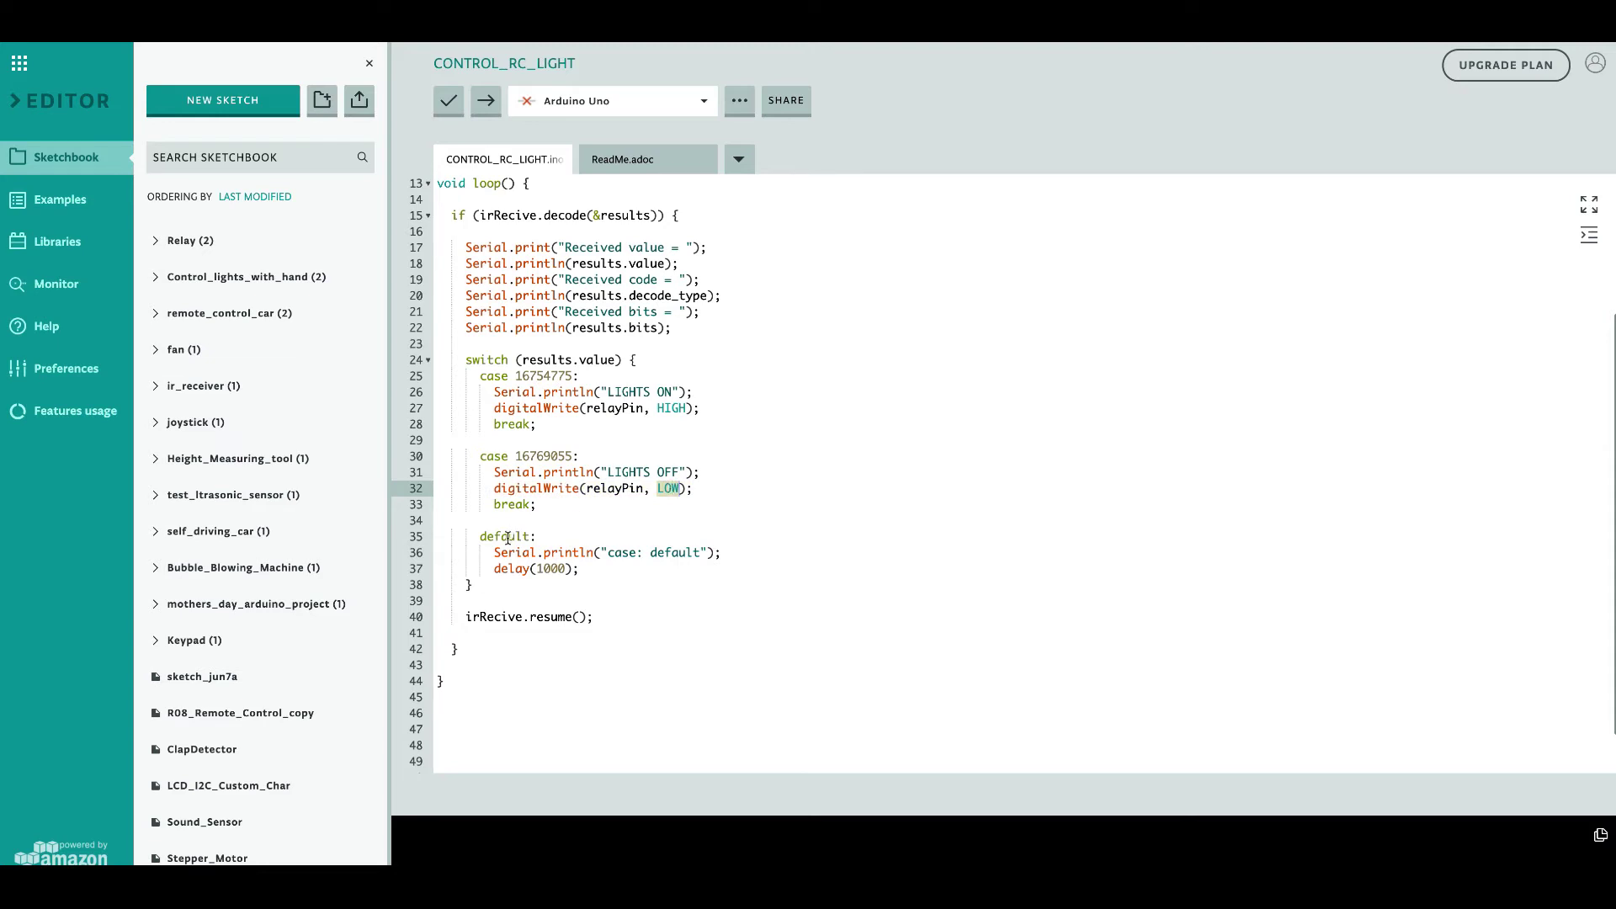
left_click_drag(494, 551, 586, 571)
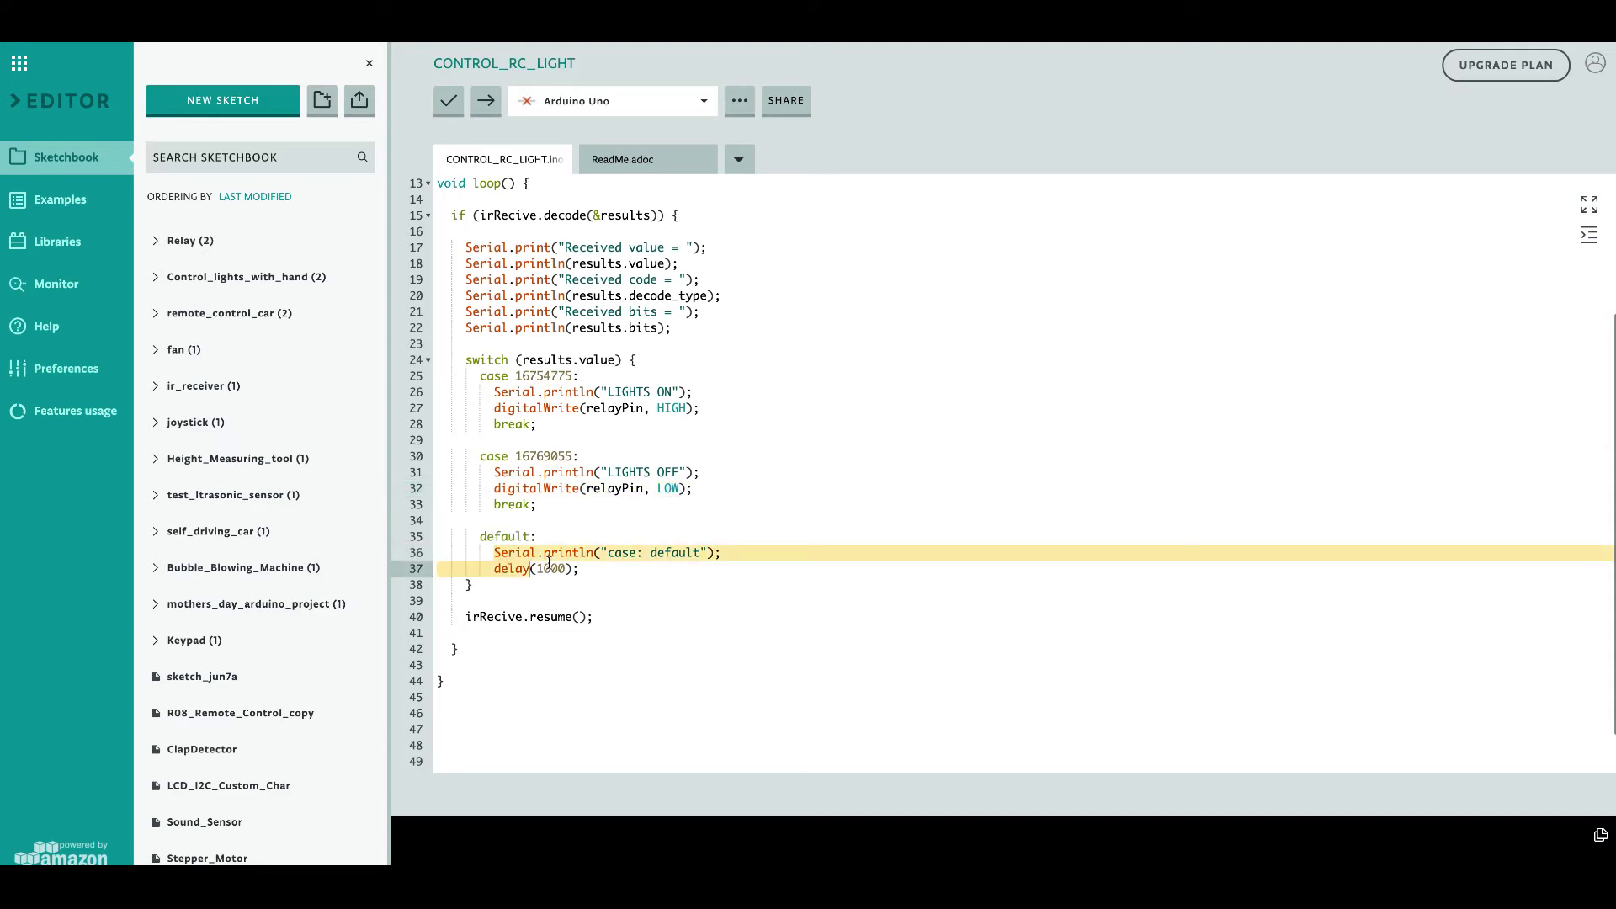
left_click(601, 589)
left_click_drag(462, 616, 596, 617)
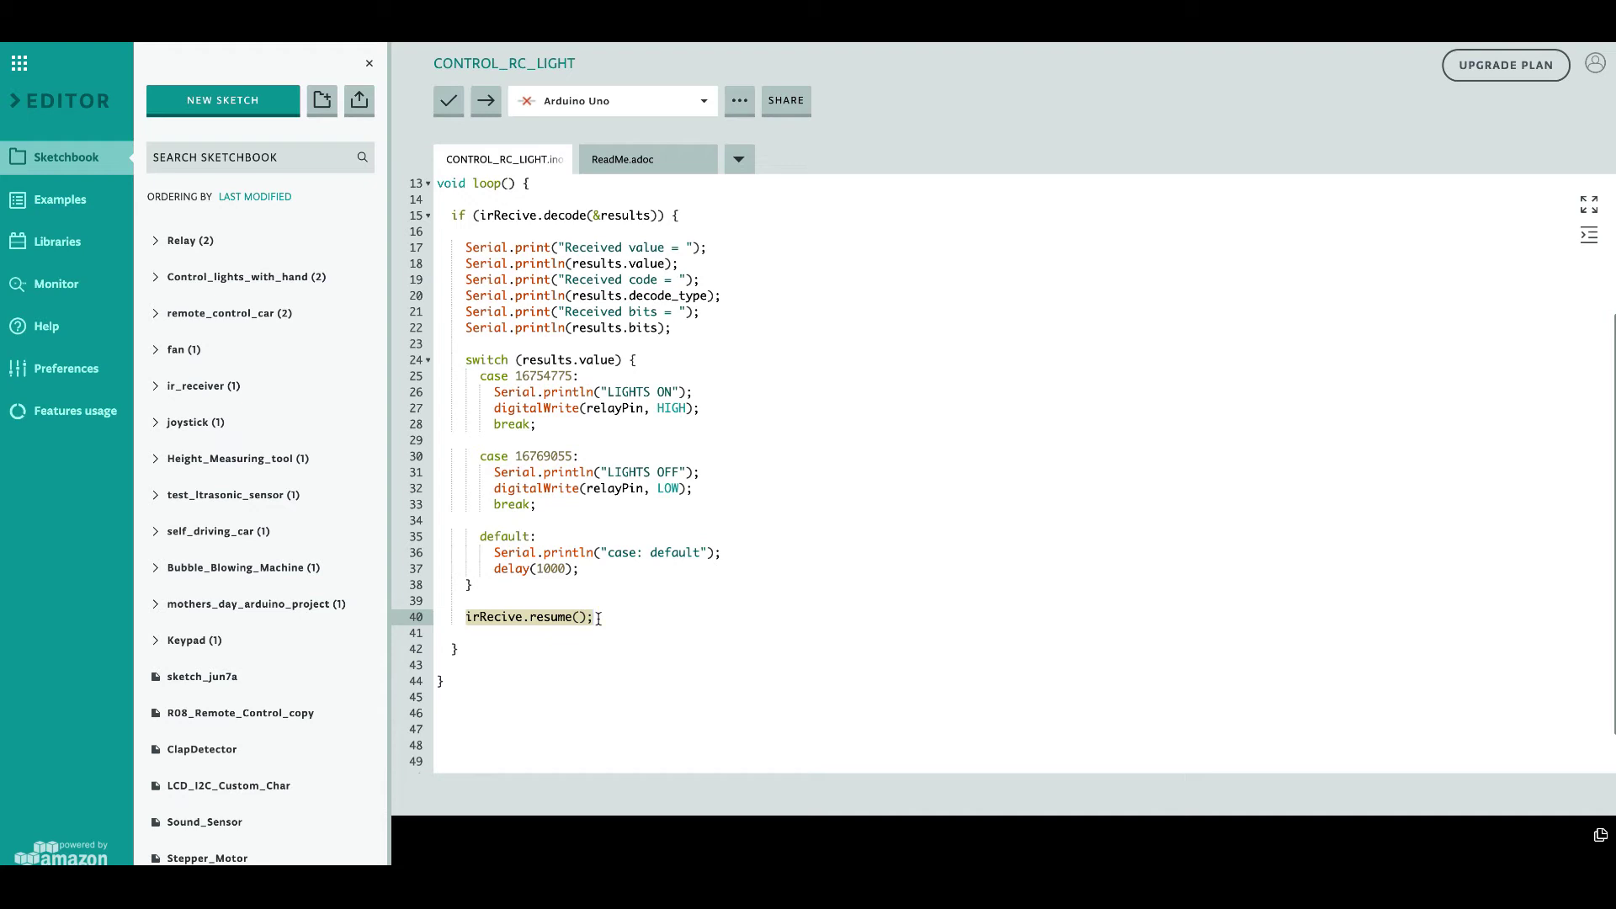
scroll(597, 617, "up", 2)
scroll(597, 618, "up", 2)
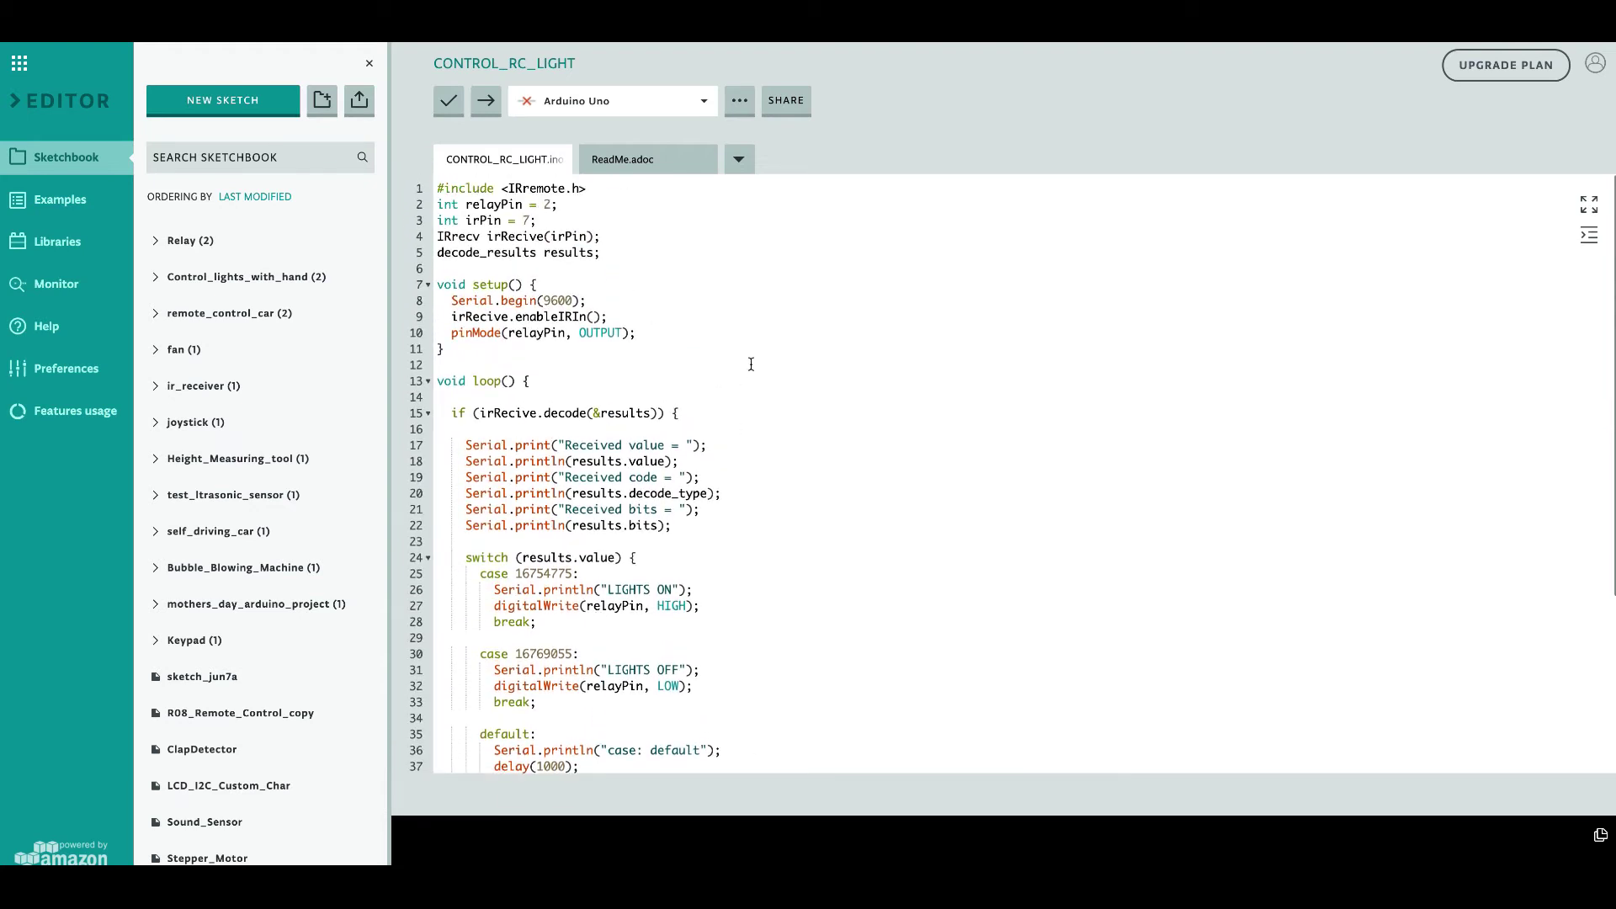
scroll(749, 364, "down", 2)
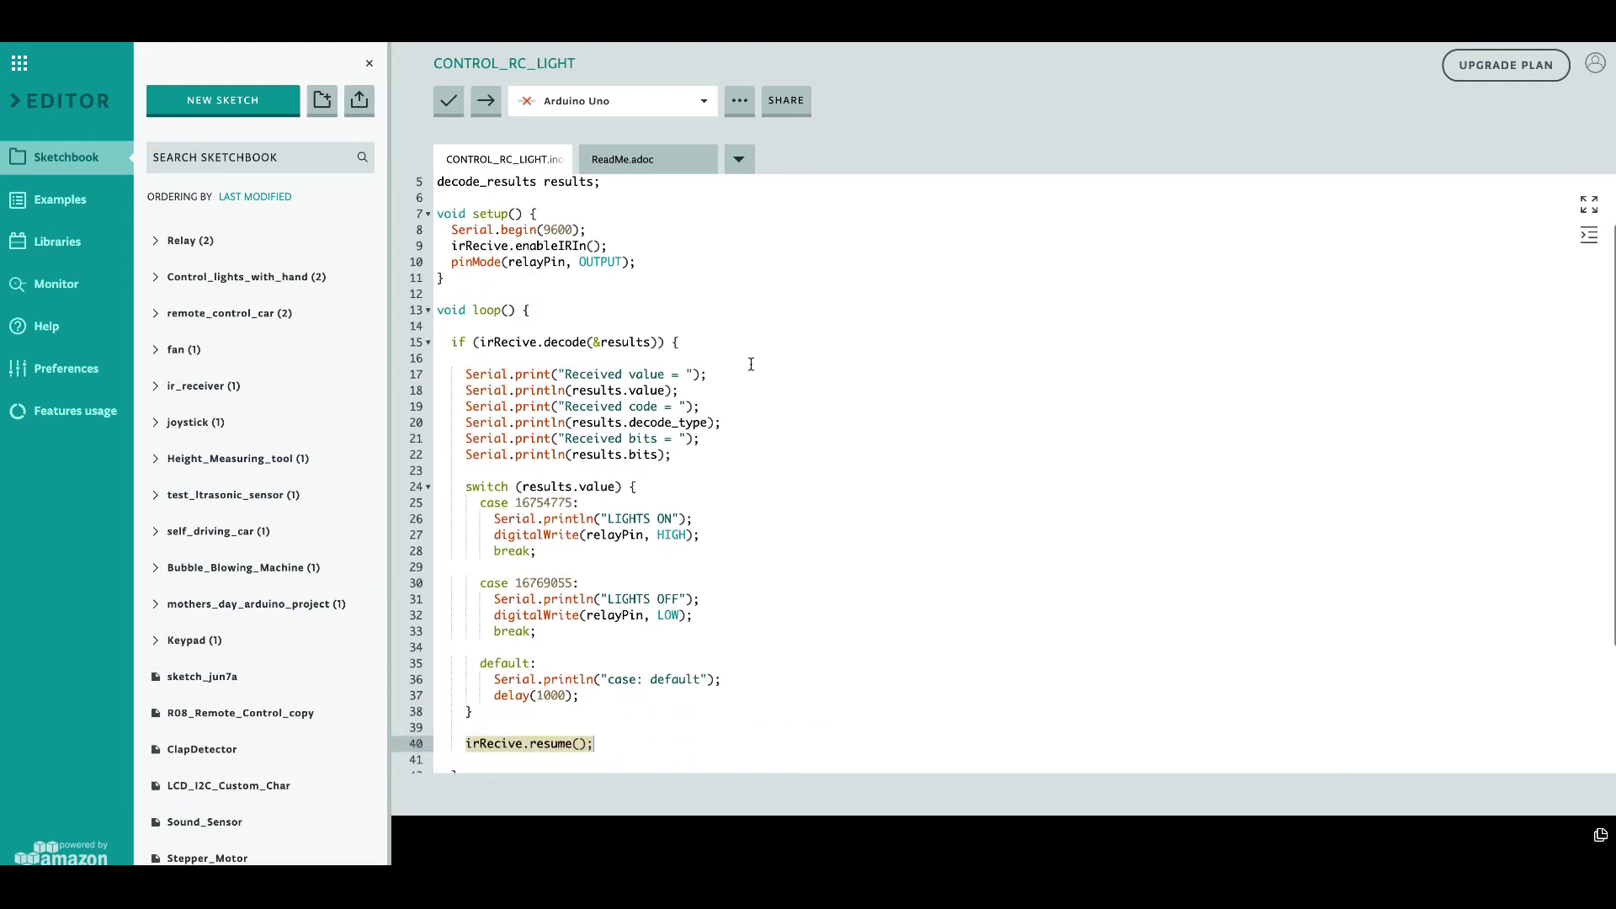
scroll(751, 364, "down", 2)
left_click(750, 365)
scroll(751, 364, "up", 3)
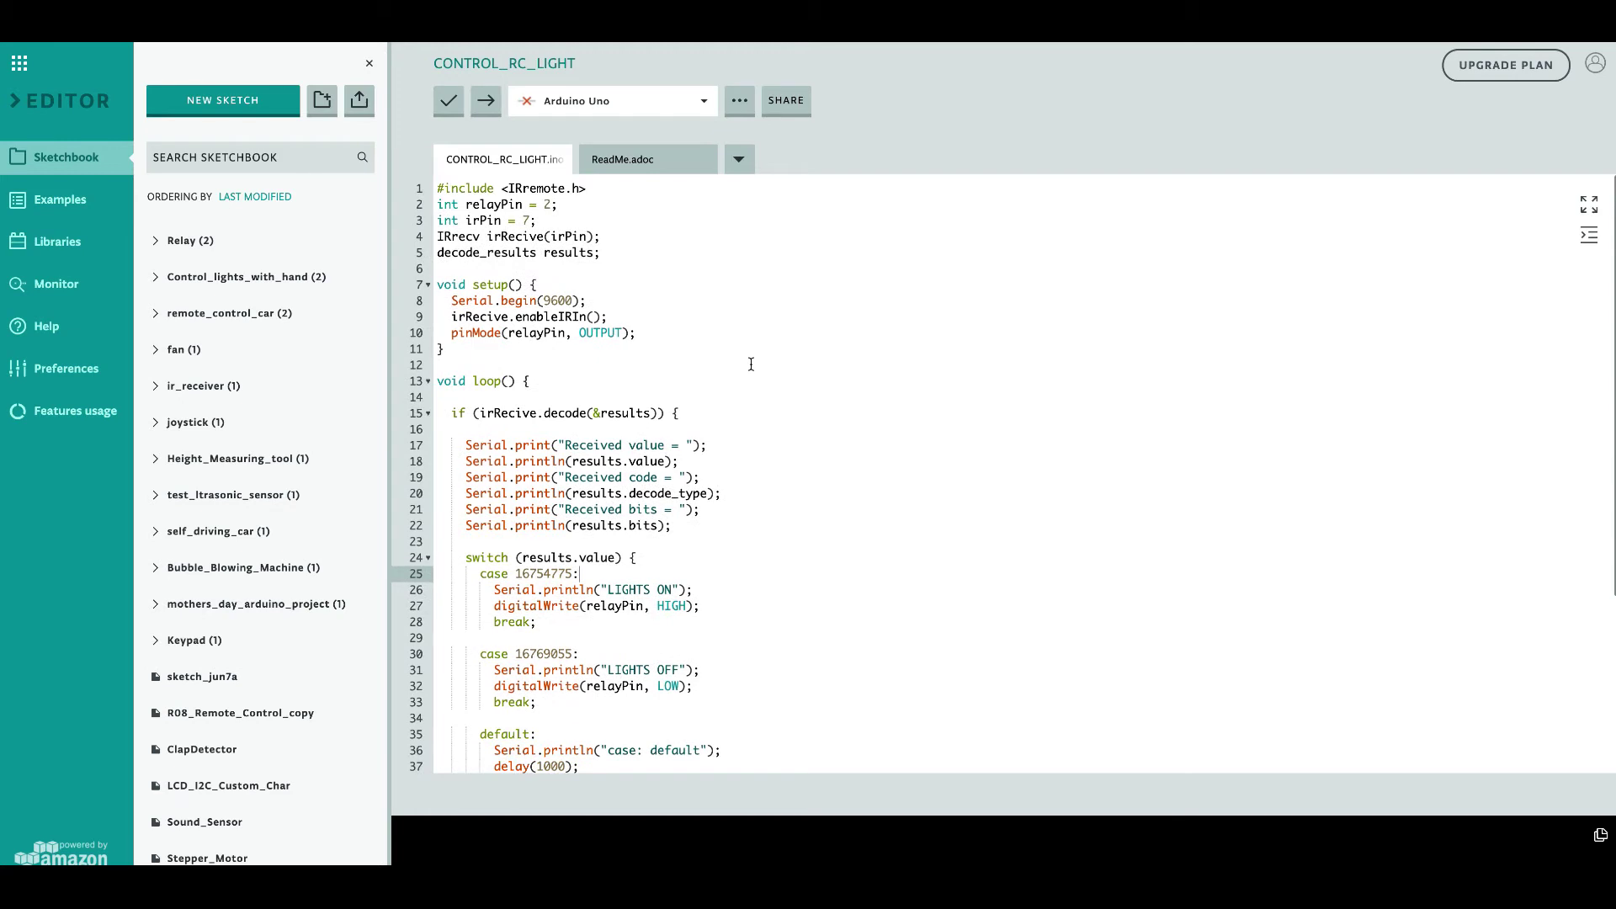
scroll(750, 365, "down", 3)
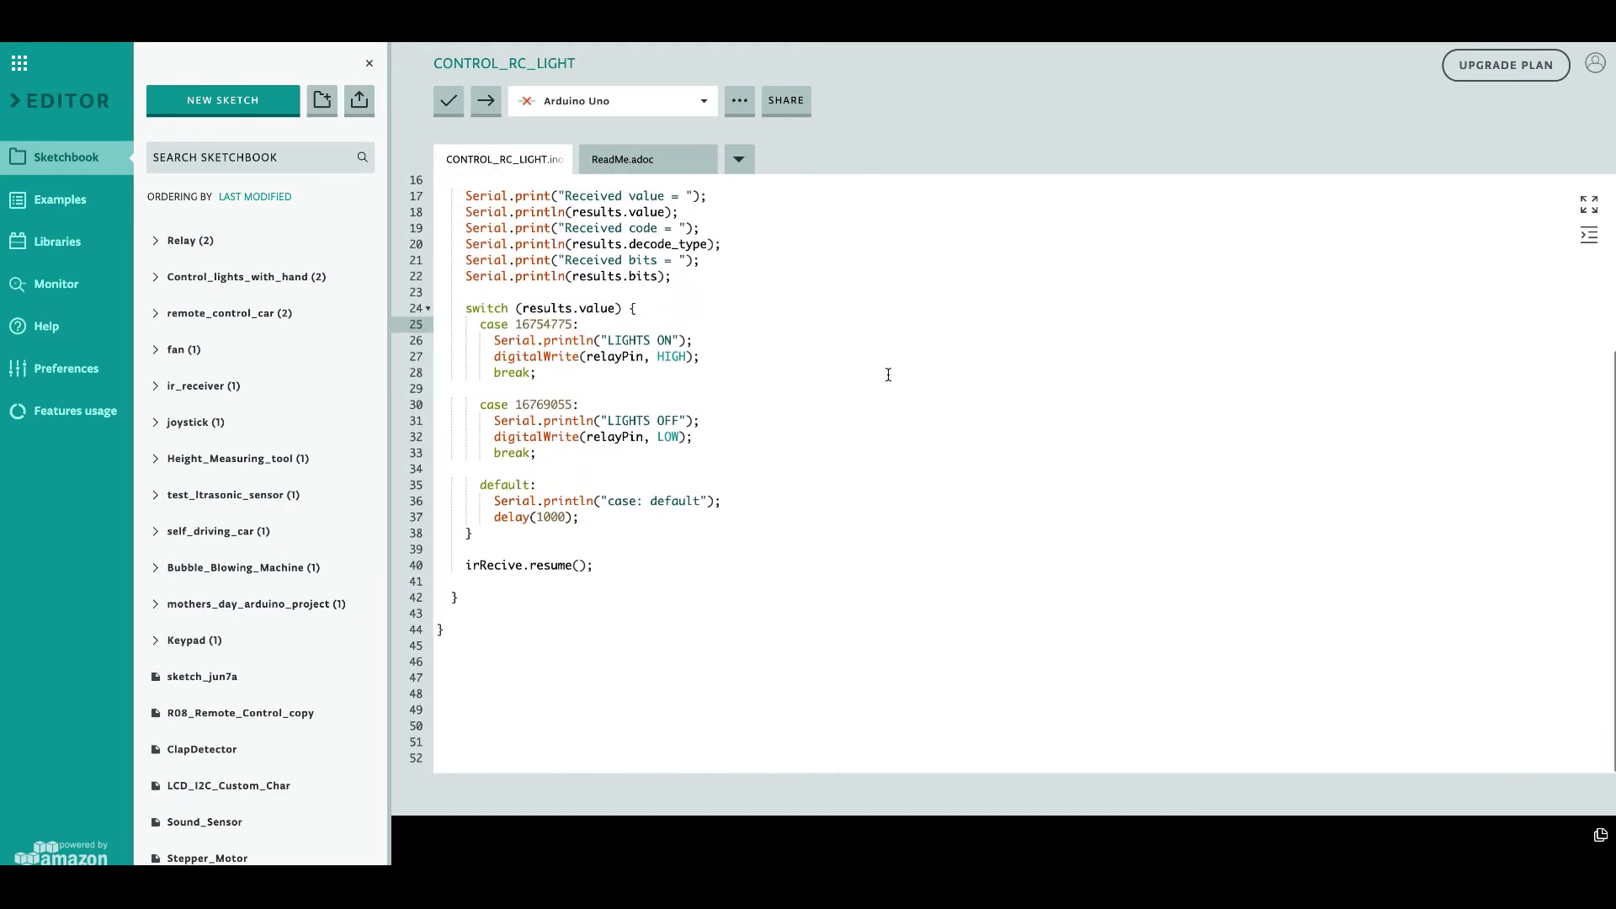
scroll(888, 374, "up", 3)
scroll(888, 373, "up", 2)
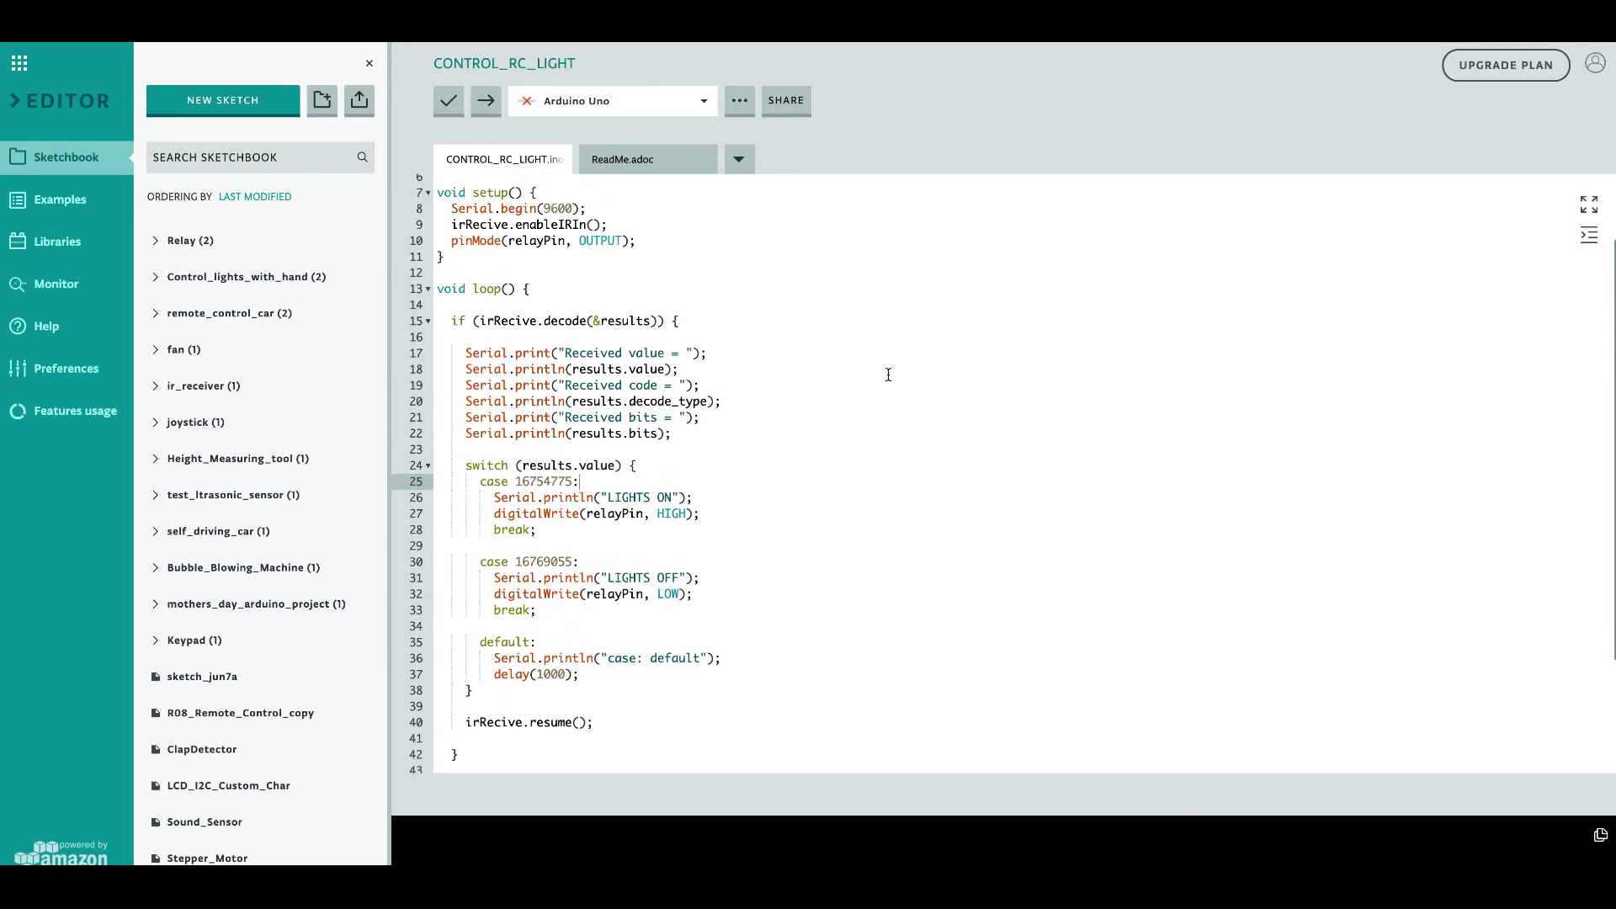